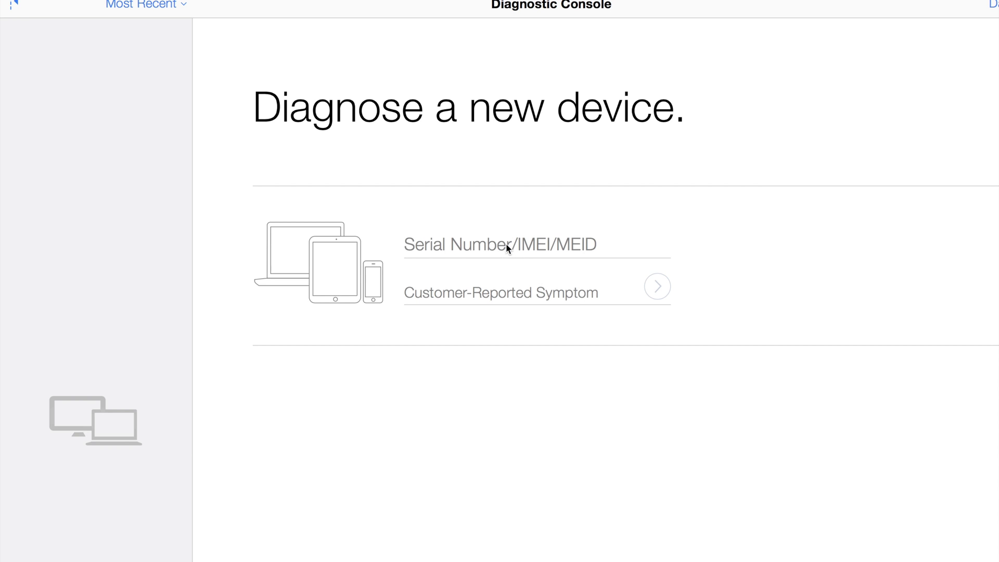
# Step: Enter the iPod touch's serial number, then move on to the Customer-Reported Symptom field
pyautogui.write('CC')
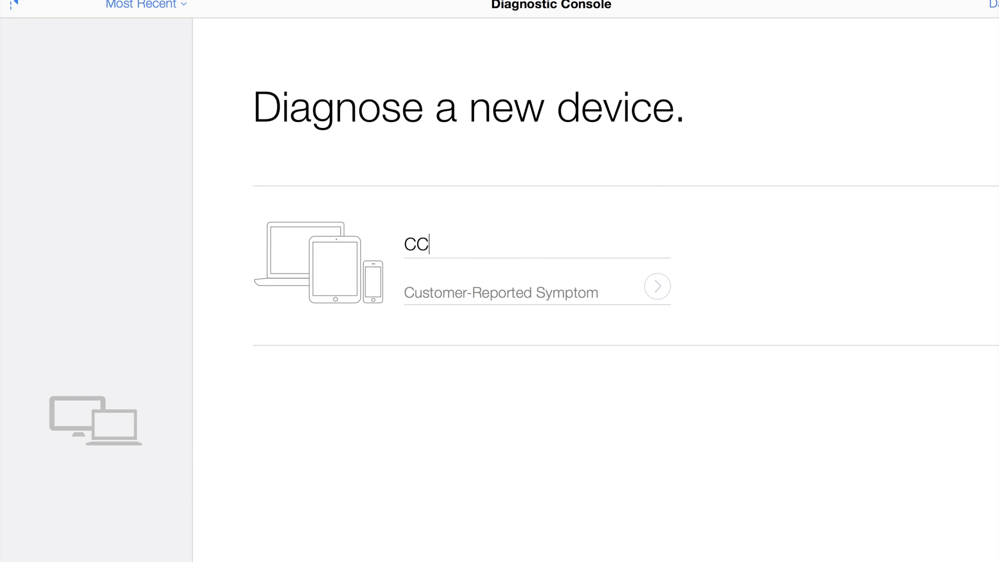
pyautogui.write('QJR1FUF4Y')
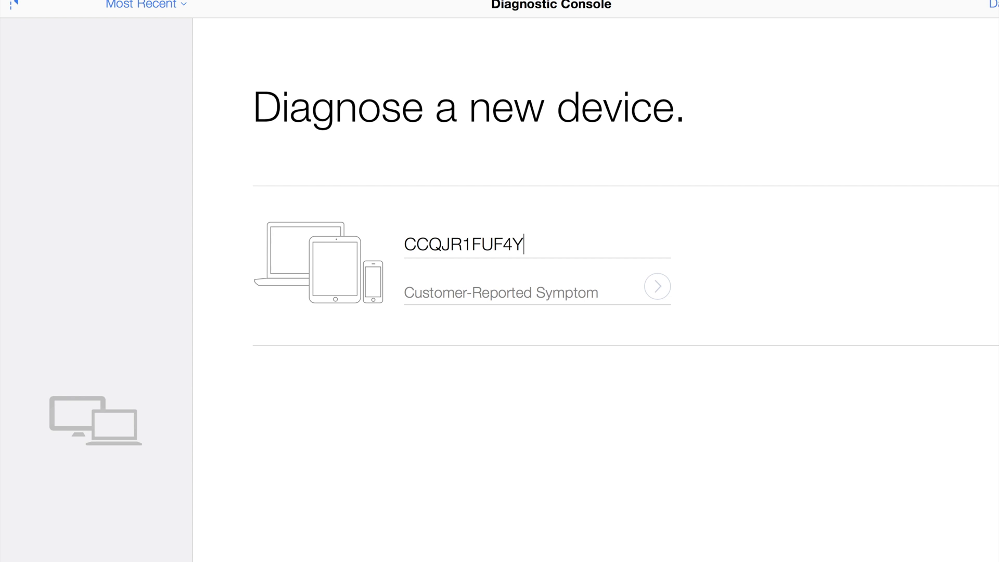
pyautogui.write('5')
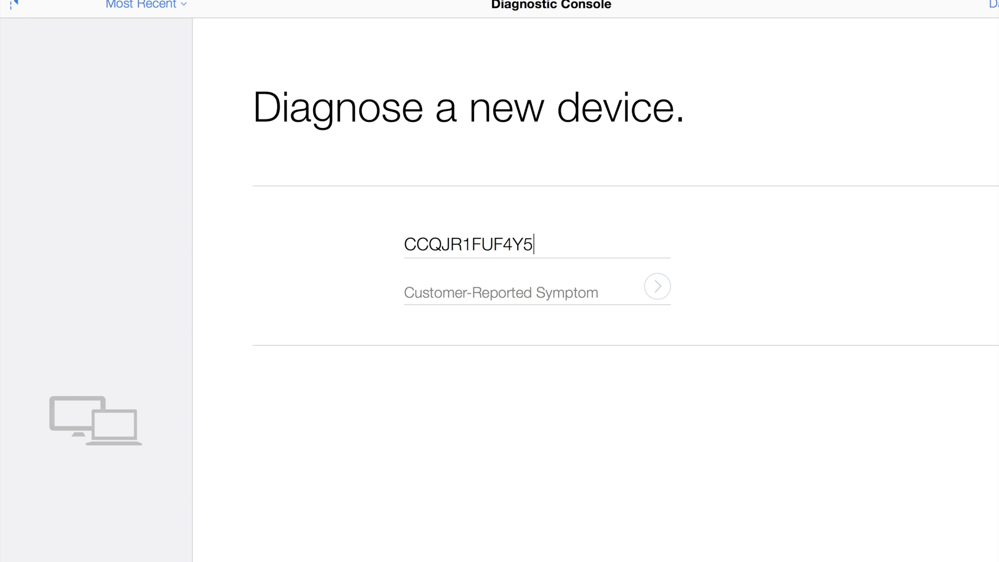
pyautogui.click(405, 293)
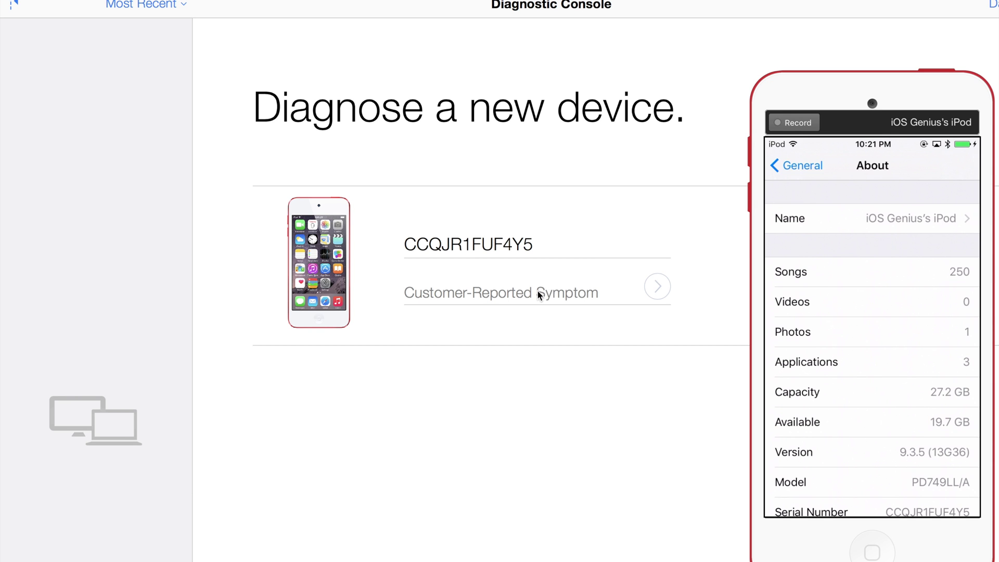
# Step: Choose Diagnostics as the symptom, narrow the console to show the iPod screen, and submit
pyautogui.write('DIA')
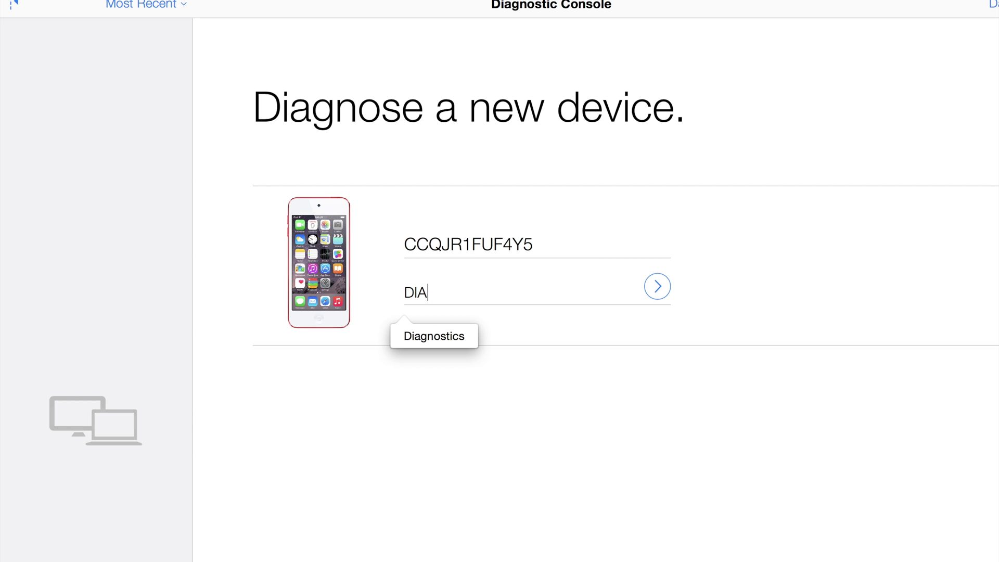
pyautogui.press('Down')
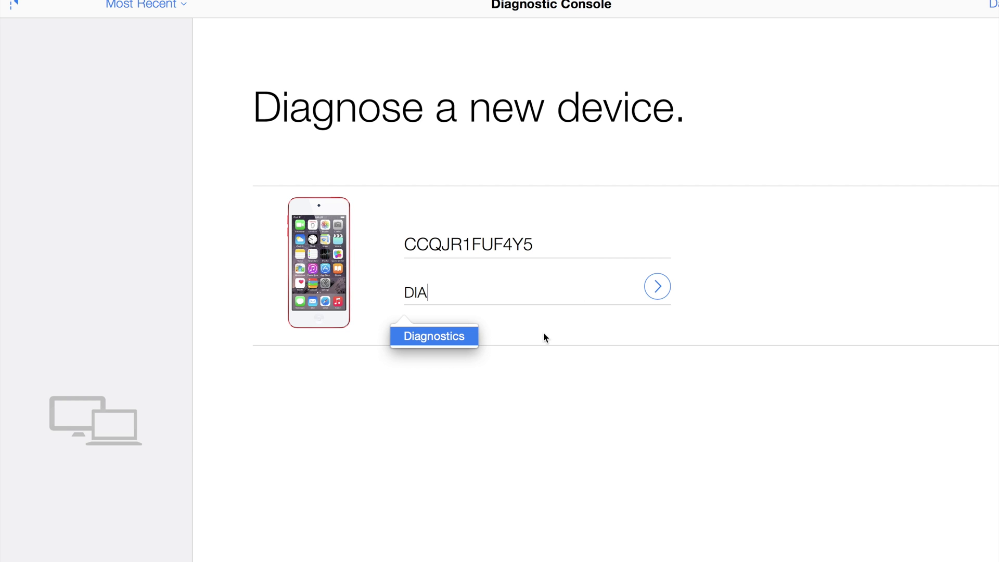
pyautogui.click(404, 292)
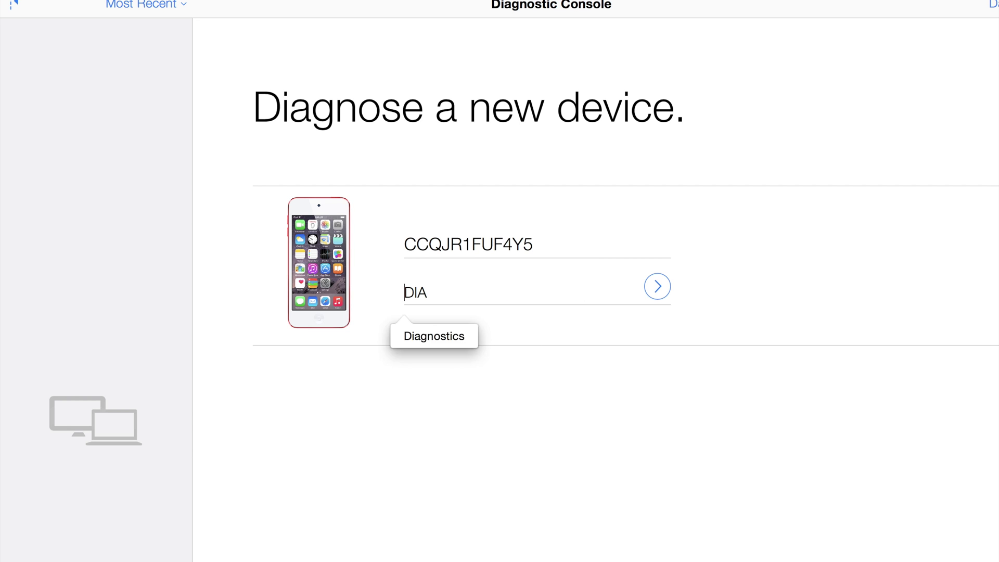
pyautogui.moveTo(996, 229); pyautogui.dragTo(744, 229)
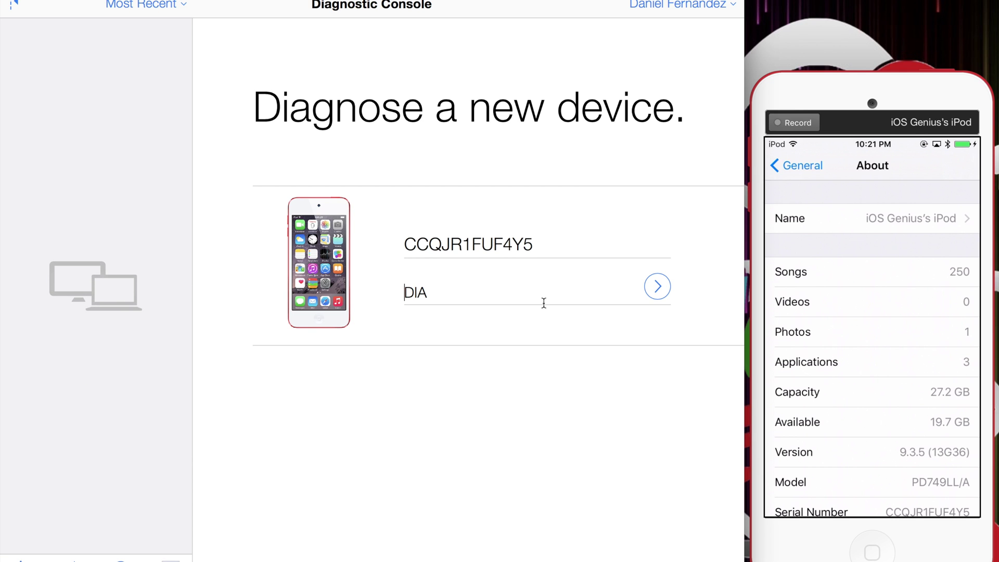
pyautogui.click(472, 296)
pyautogui.write('G')
pyautogui.click(452, 336)
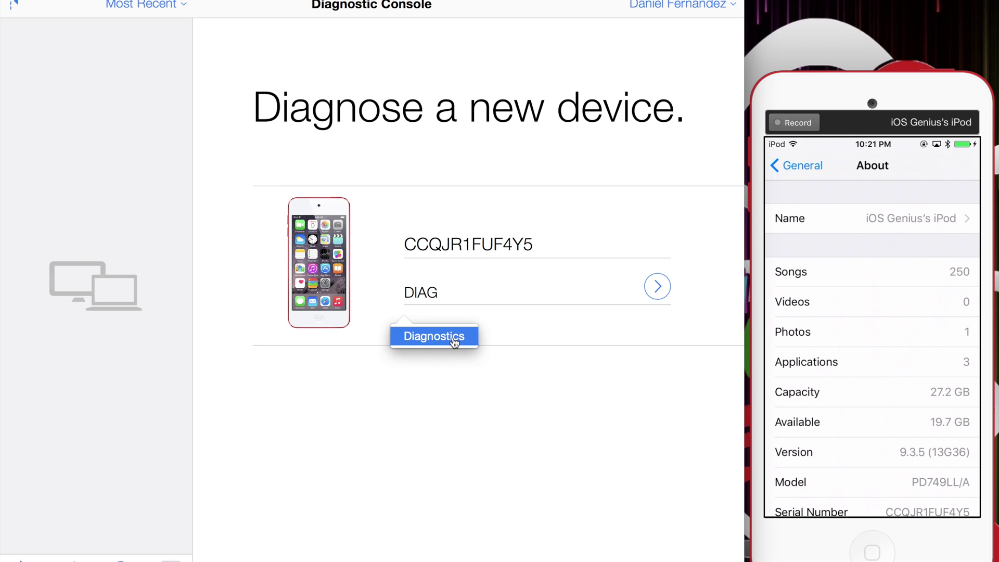
pyautogui.click(659, 287)
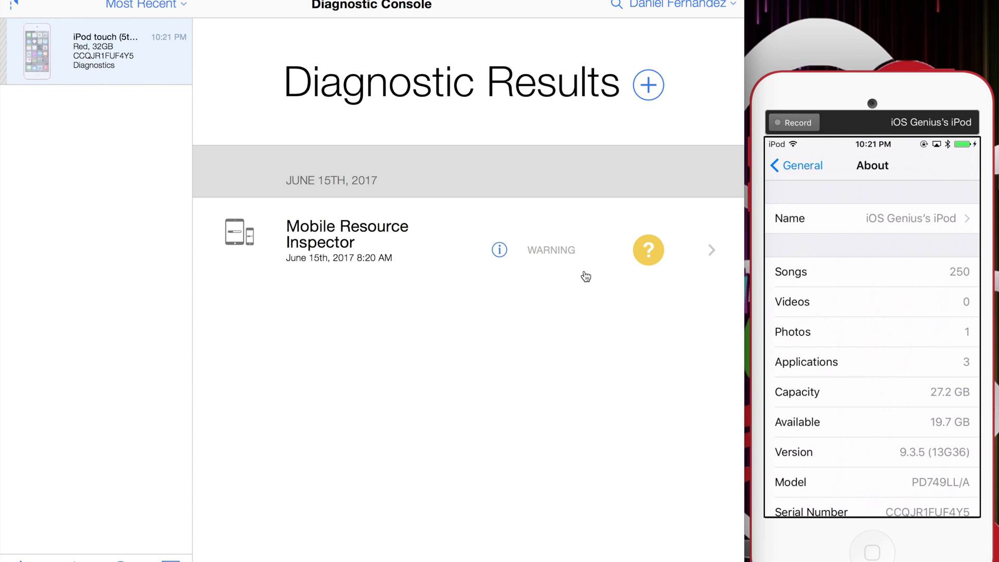
pyautogui.click(648, 249)
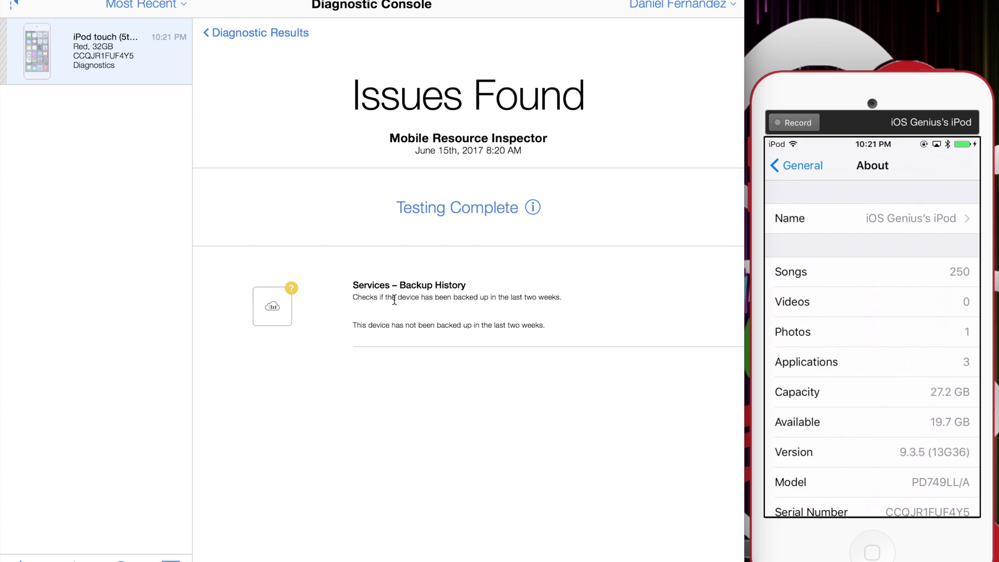
pyautogui.click(354, 284)
pyautogui.moveTo(354, 285); pyautogui.dragTo(463, 285)
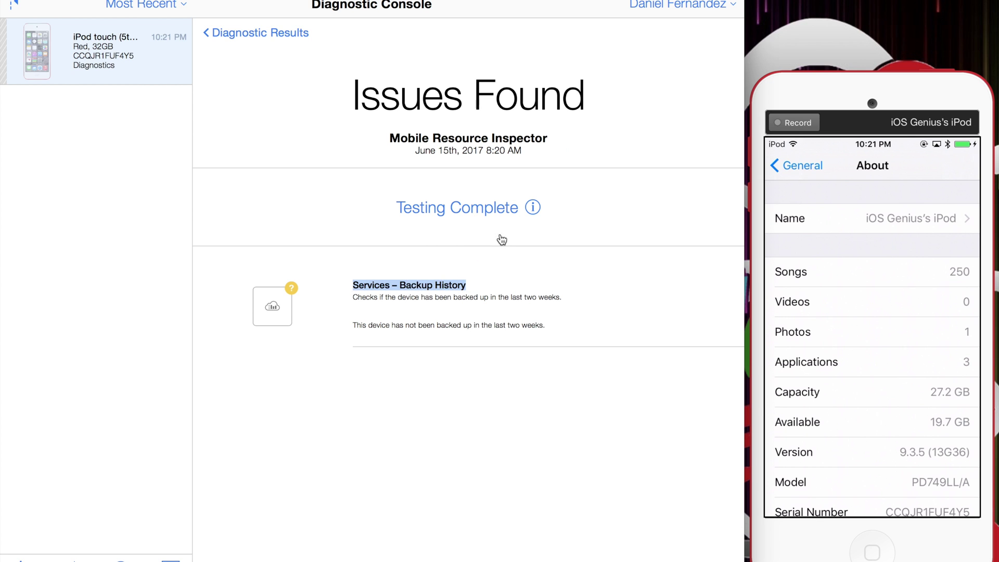
pyautogui.click(224, 34)
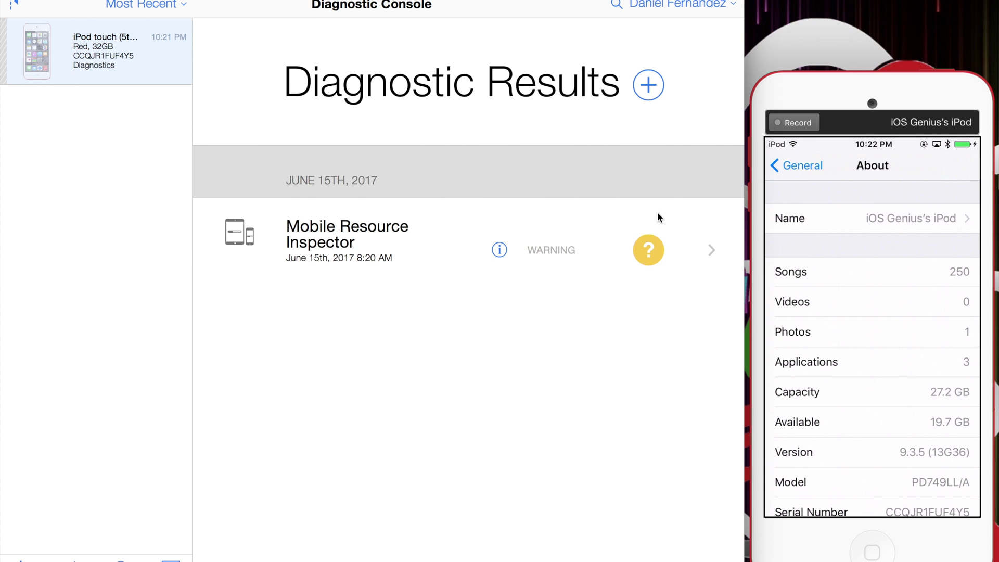
pyautogui.click(648, 86)
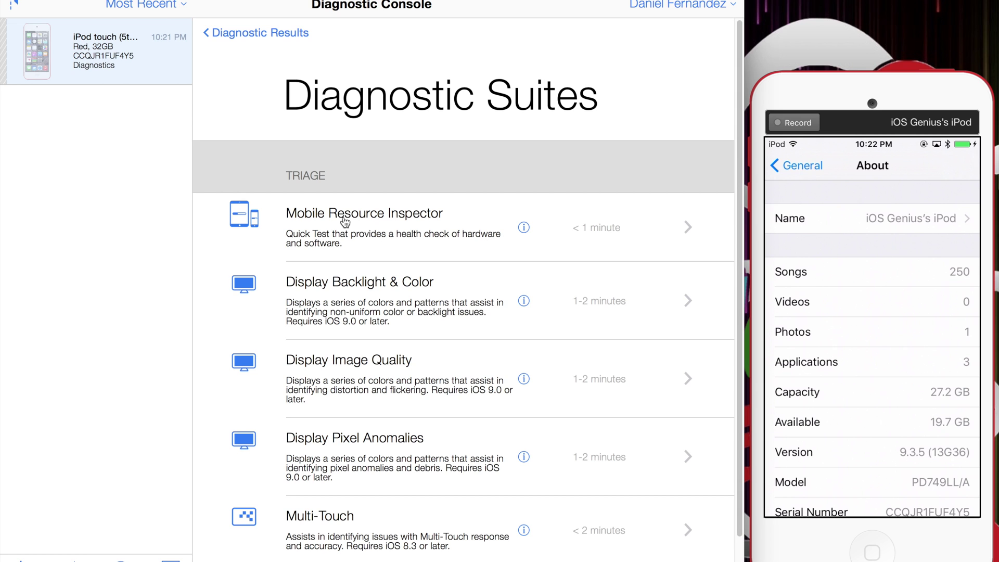
# Step: Run the Mobile Resource Inspector test from the Triage diagnostic suites
pyautogui.scroll(-2, 387, 483)
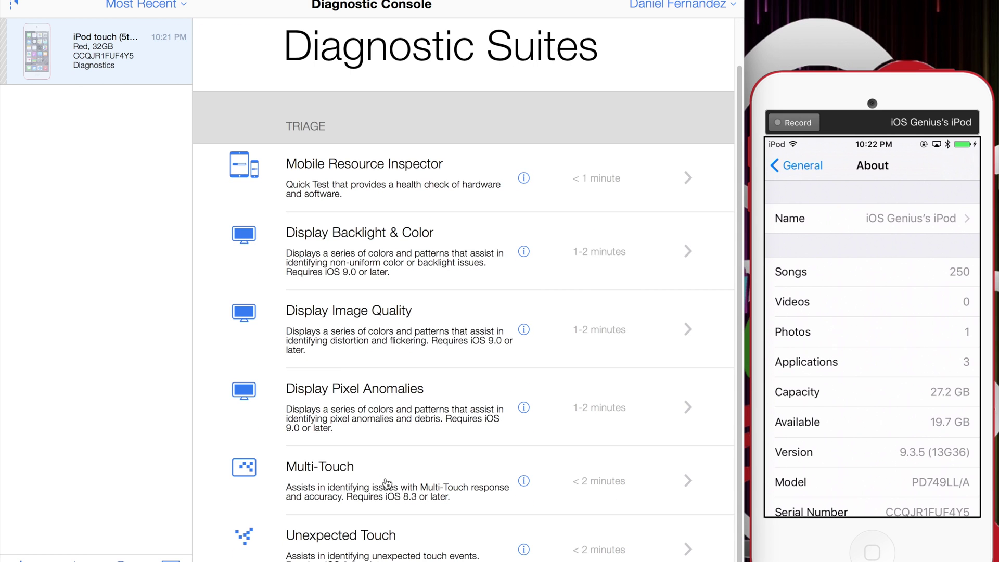
pyautogui.scroll(2, 387, 483)
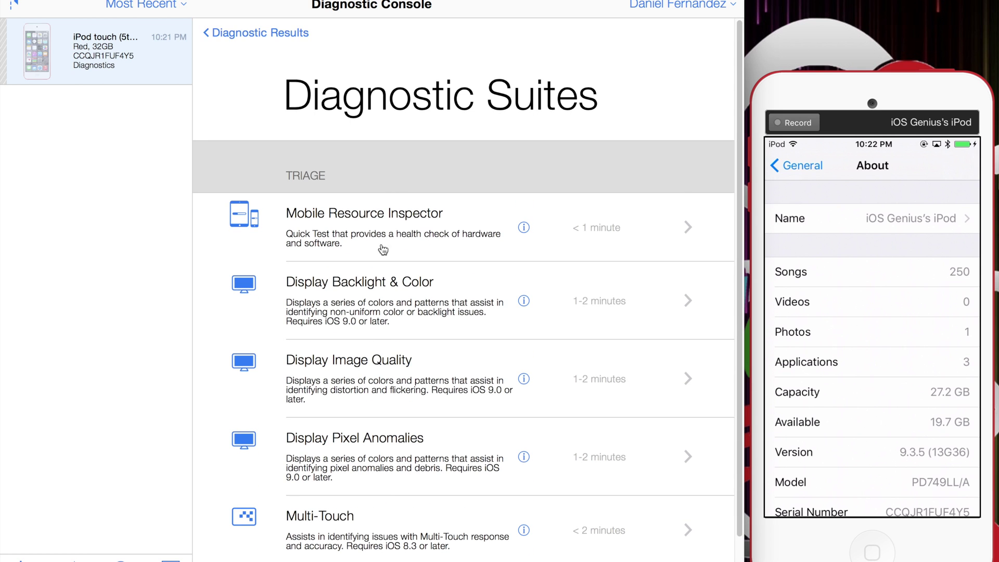
pyautogui.click(381, 215)
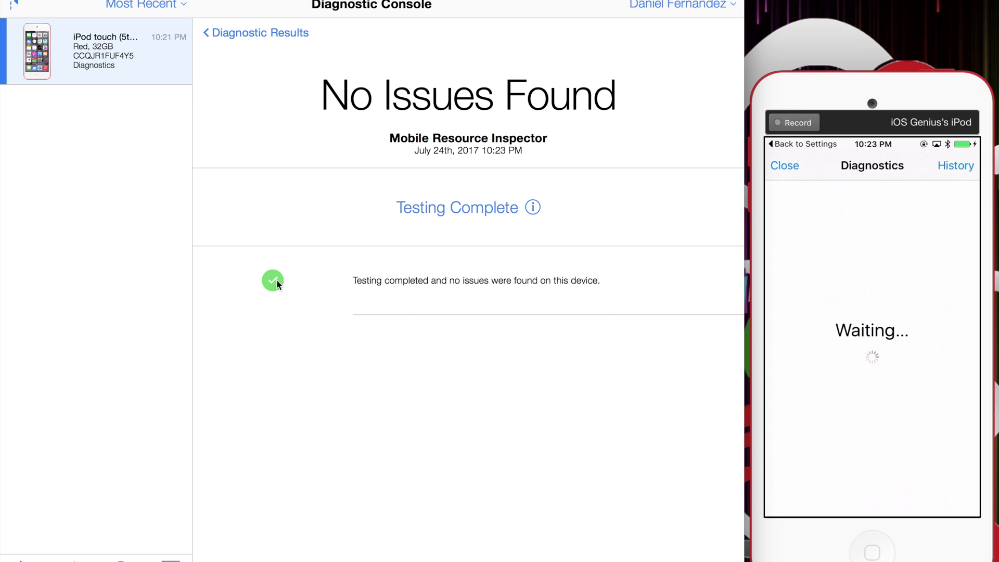
# Step: Open the completed results' About Device details and highlight the Capacity and usage values
pyautogui.click(479, 208)
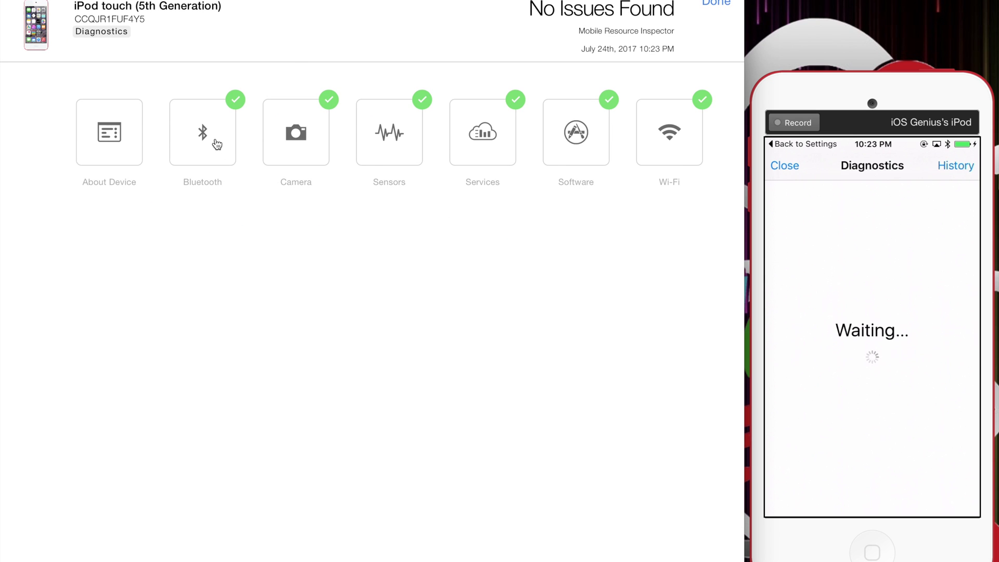
pyautogui.click(139, 131)
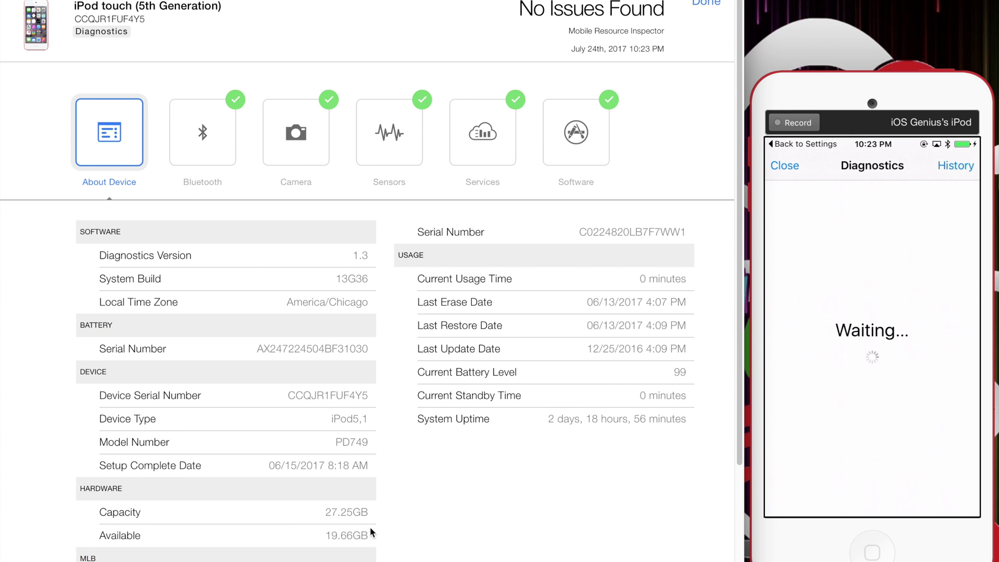
pyautogui.moveTo(378, 515); pyautogui.dragTo(306, 513)
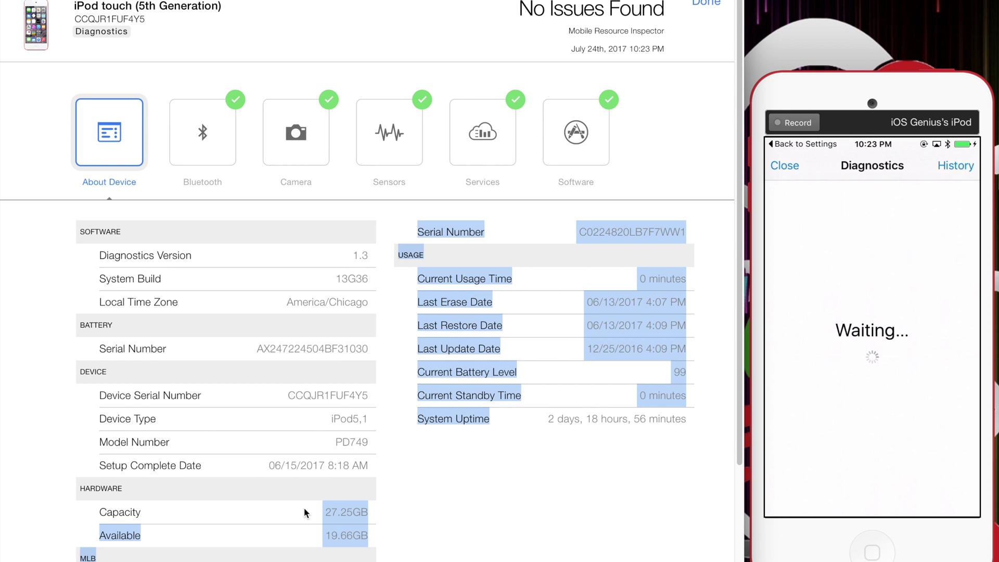
pyautogui.click(566, 496)
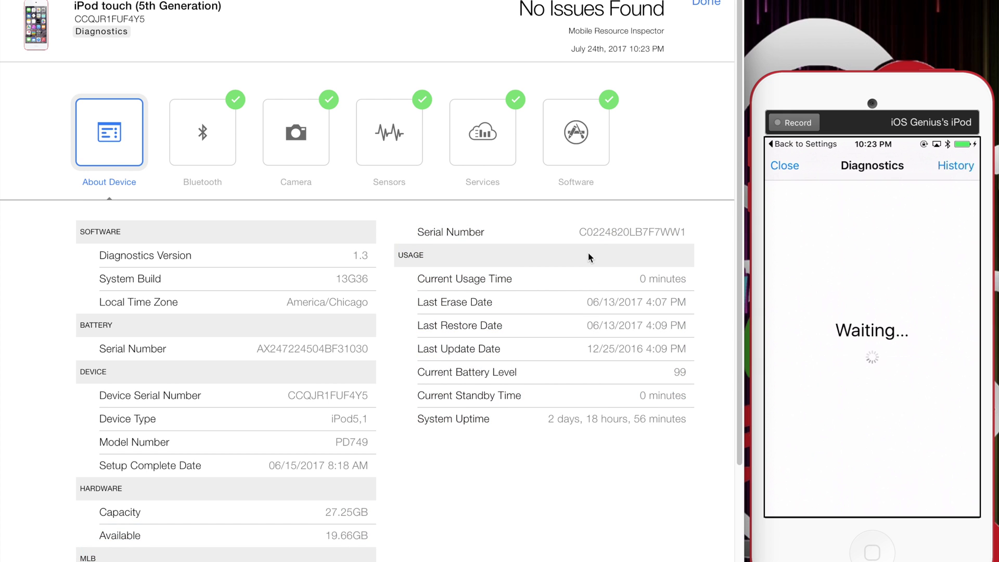
# Step: Highlight the serial numbers and the Device Type value iPod5,1 in About Device
pyautogui.moveTo(583, 229); pyautogui.dragTo(670, 232)
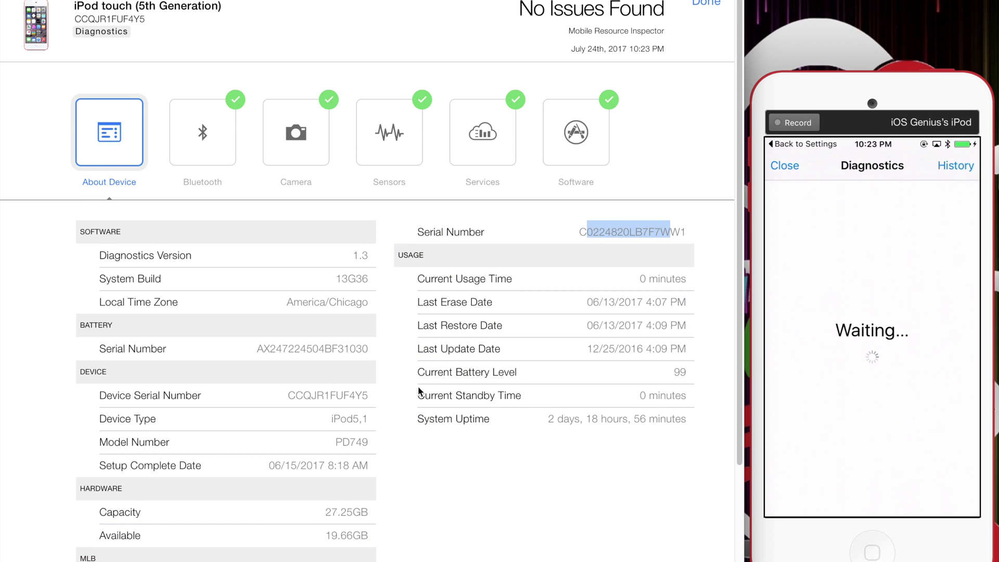
pyautogui.click(419, 491)
pyautogui.scroll(-3, 380, 401)
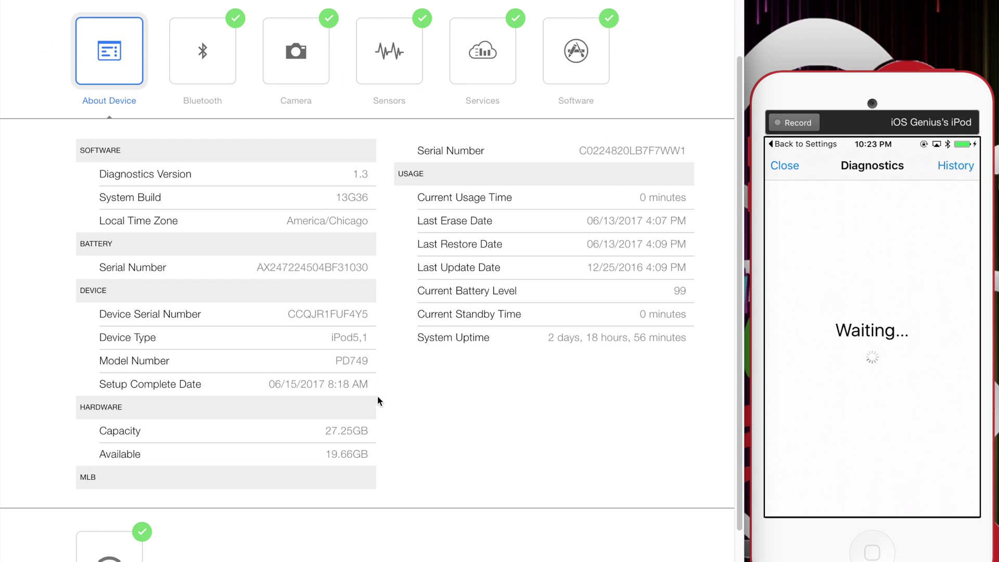
pyautogui.moveTo(286, 313); pyautogui.dragTo(345, 314)
pyautogui.click(371, 312)
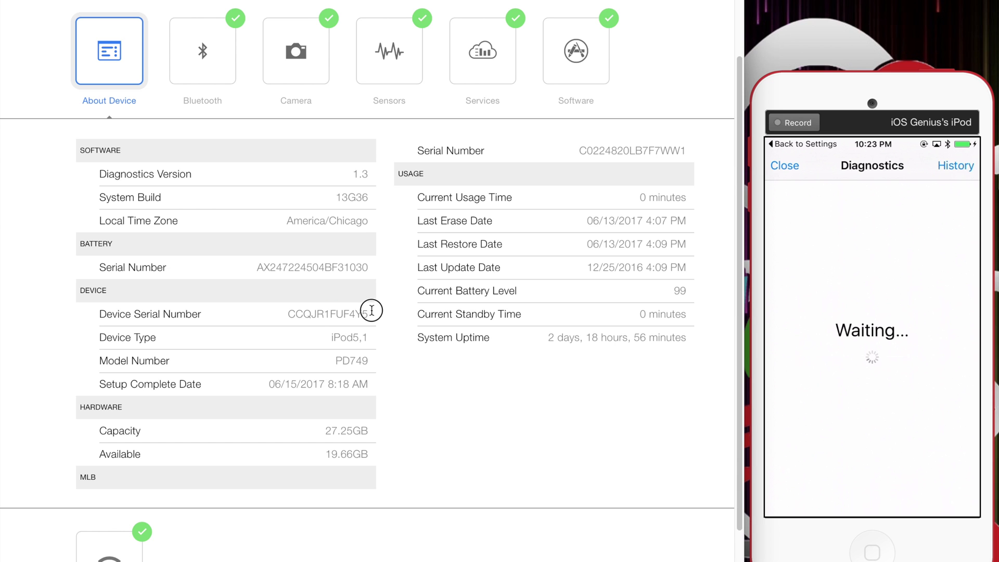
pyautogui.moveTo(319, 338); pyautogui.dragTo(360, 337)
pyautogui.click(368, 337)
pyautogui.doubleClick(364, 337)
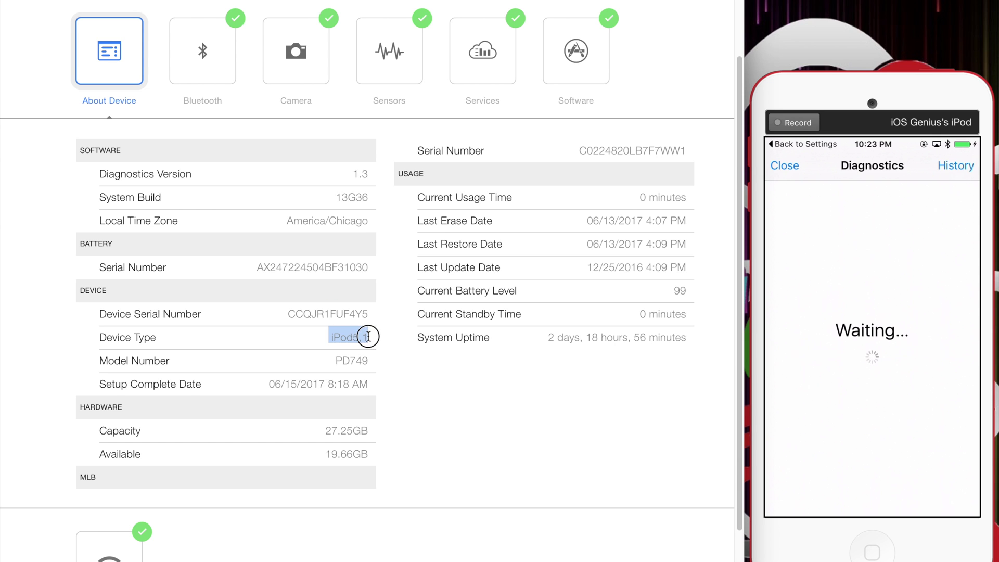
pyautogui.scroll(3, 365, 398)
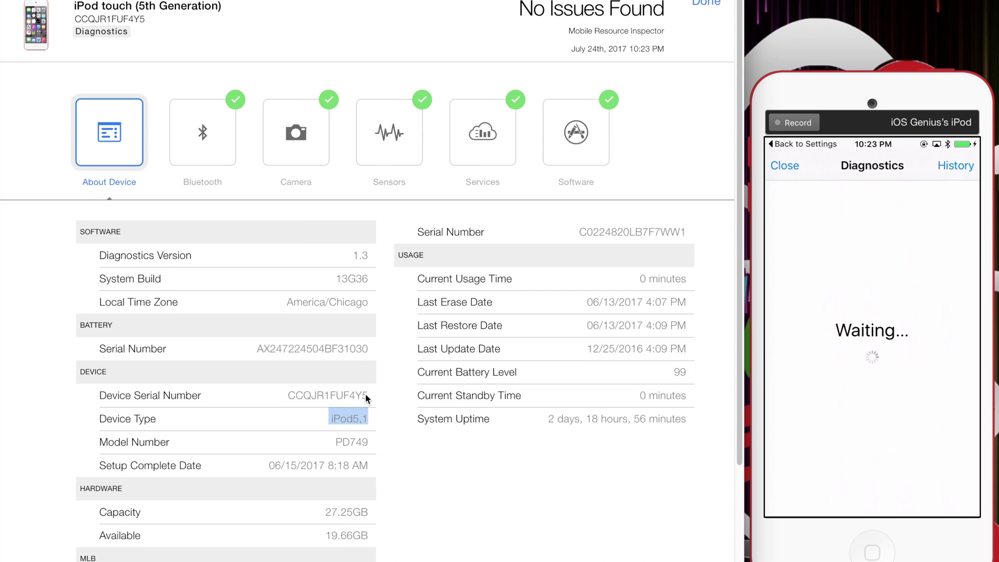
# Step: Browse the Bluetooth, Camera, Sensors, Services and Software results, ending on Wi-Fi's passed Presence Test
pyautogui.click(210, 134)
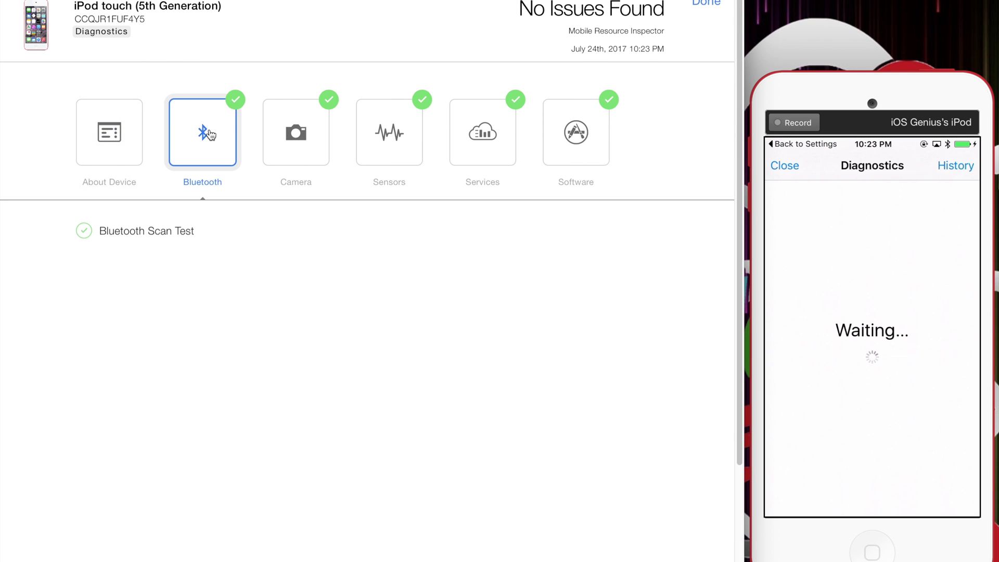
pyautogui.click(318, 133)
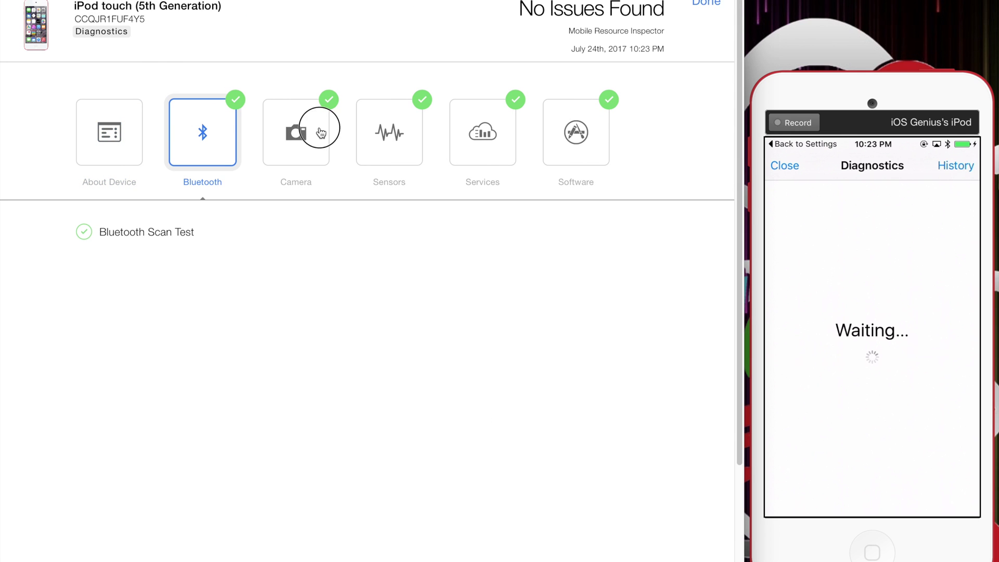
pyautogui.click(404, 143)
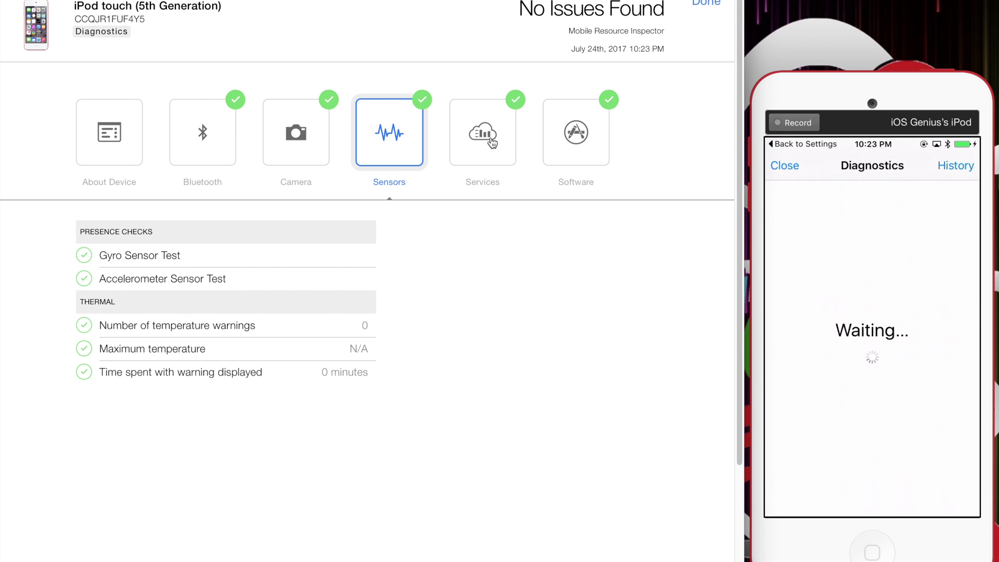
pyautogui.click(491, 141)
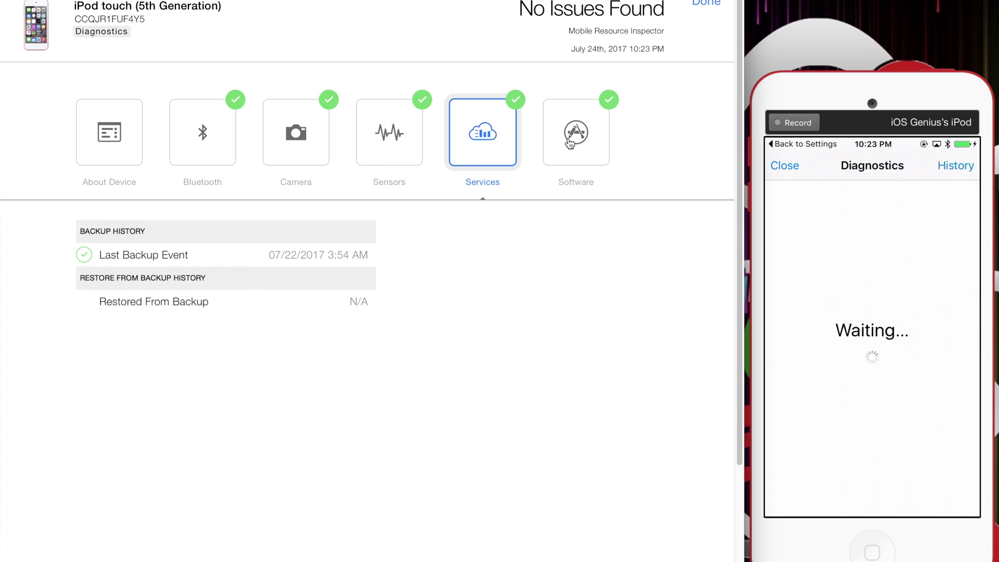
pyautogui.click(569, 140)
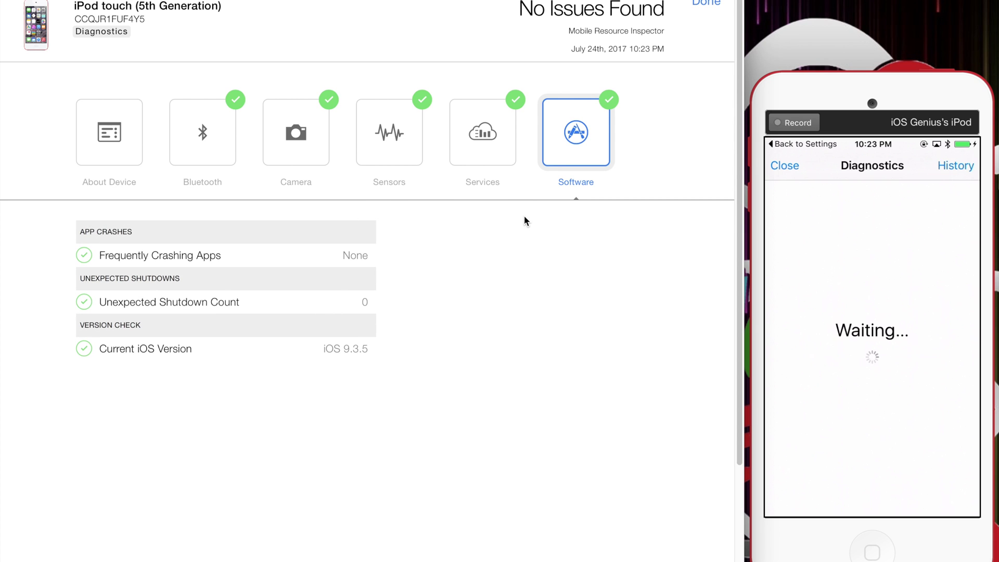
pyautogui.click(564, 130)
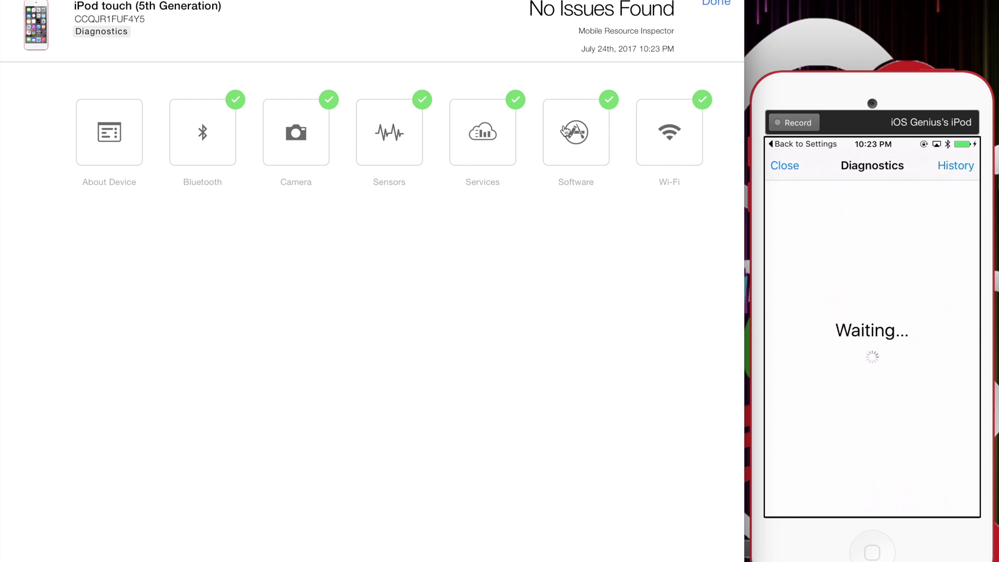
pyautogui.click(674, 129)
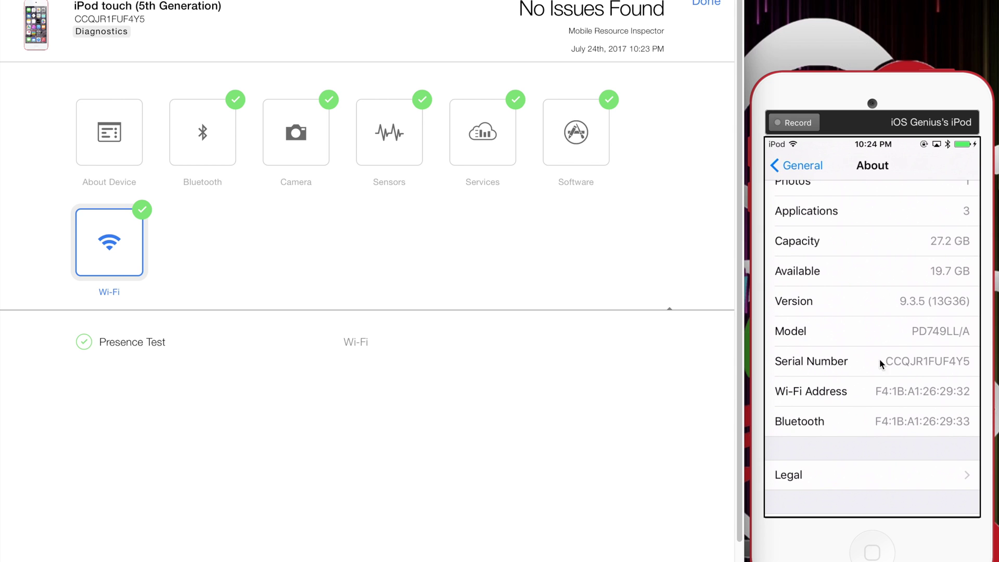
# Step: Check the header serial number against the iPod's About screen, then close the report
pyautogui.moveTo(883, 364); pyautogui.dragTo(950, 366)
pyautogui.moveTo(147, 19); pyautogui.dragTo(76, 21)
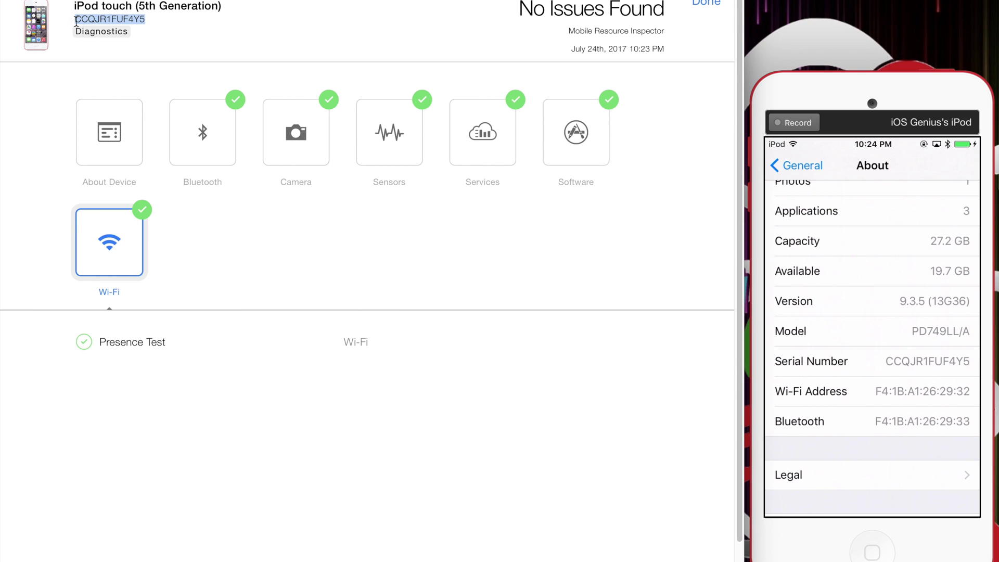
pyautogui.click(716, 5)
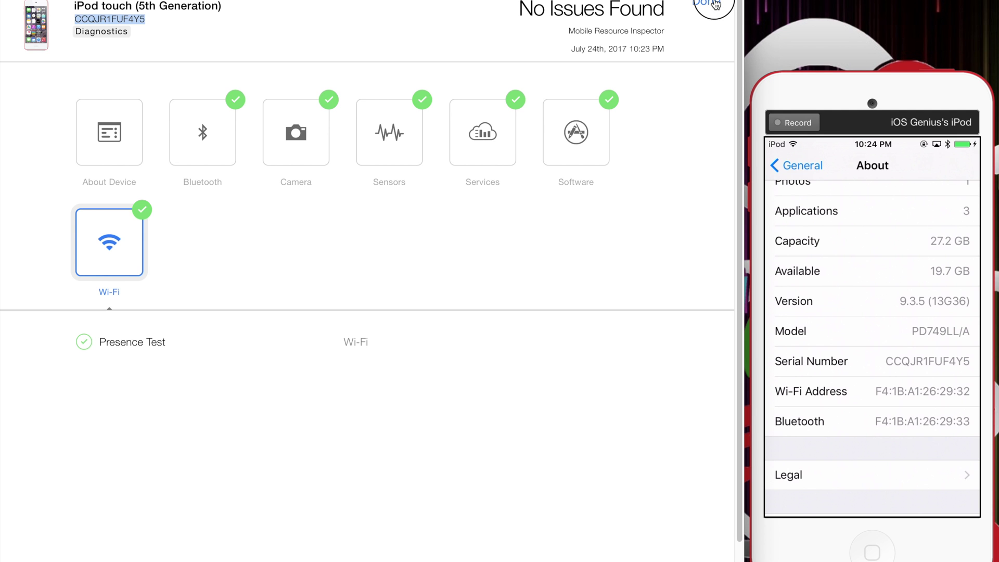